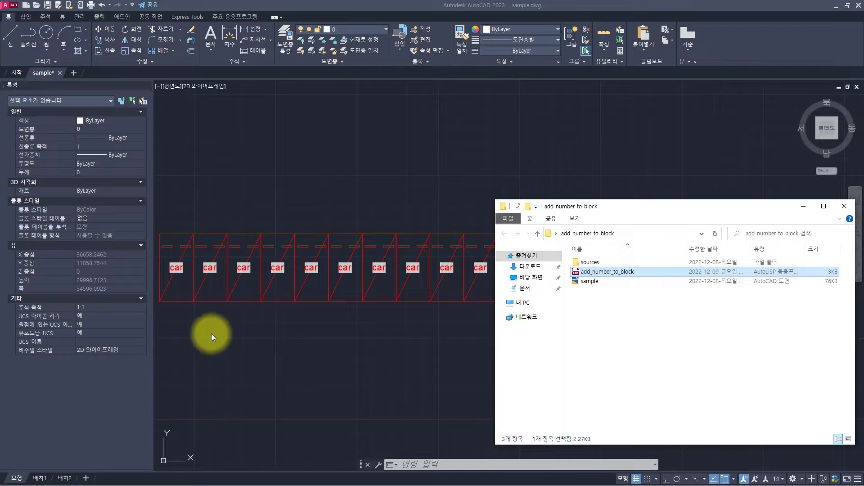
click(212, 333)
key(Escape)
key(Escape)
key(Escape)
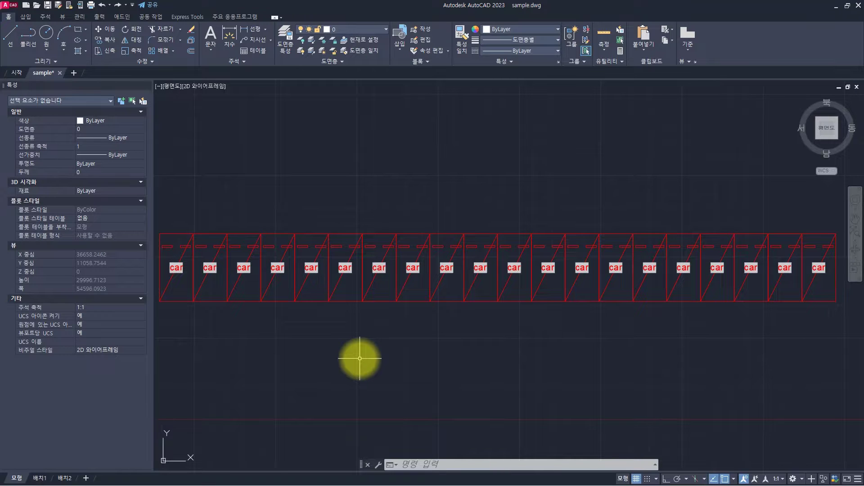
key(Escape)
scroll(360, 359, down, 2)
middle_drag(353, 367, 348, 333)
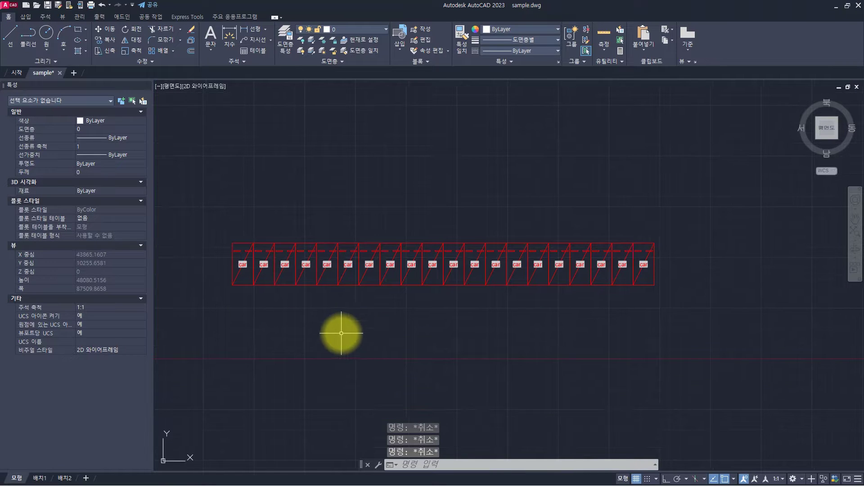
scroll(341, 333, up, 2)
middle_drag(283, 309, 320, 322)
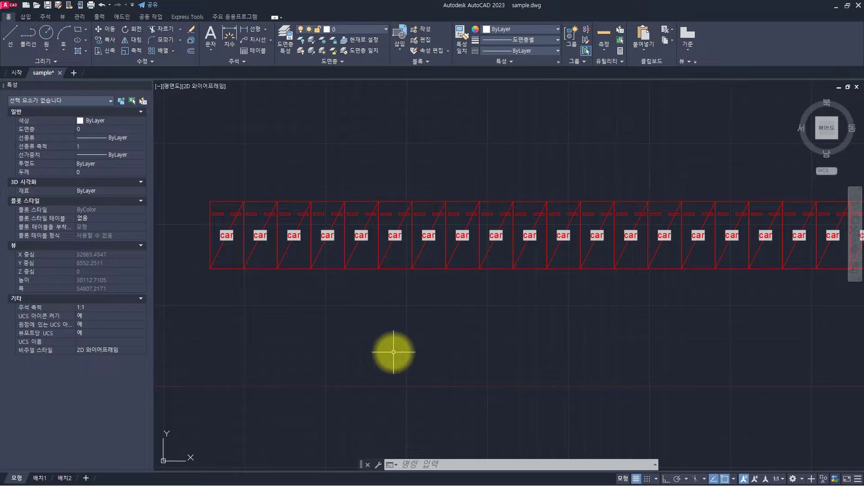
key(Escape)
key(Escape)
key(Escape)
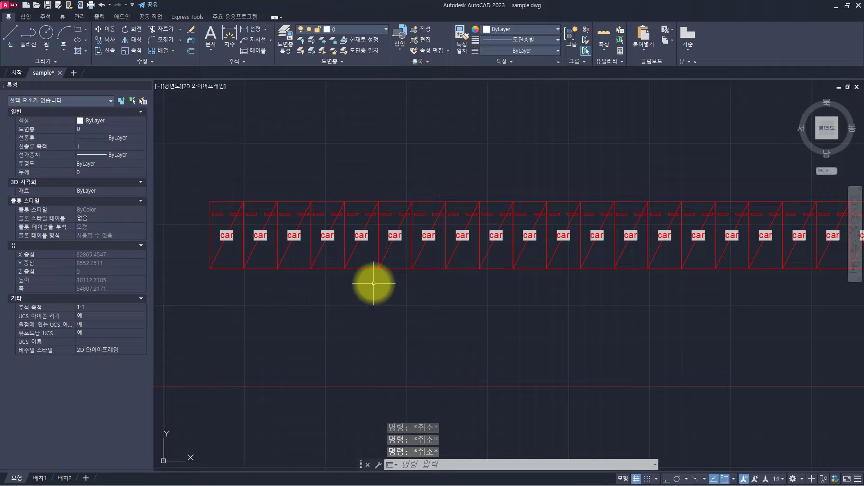
- Rename the block car as test and regenerate the drawing
text(rename)
key(Return)
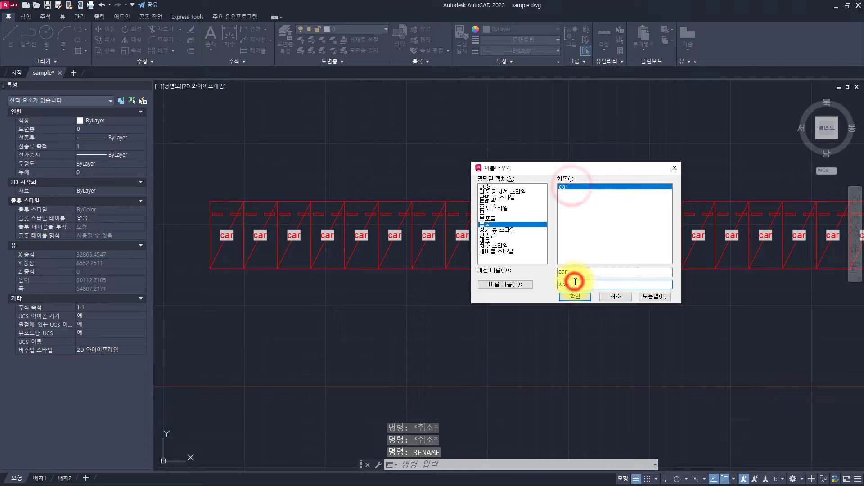
click(515, 284)
click(566, 299)
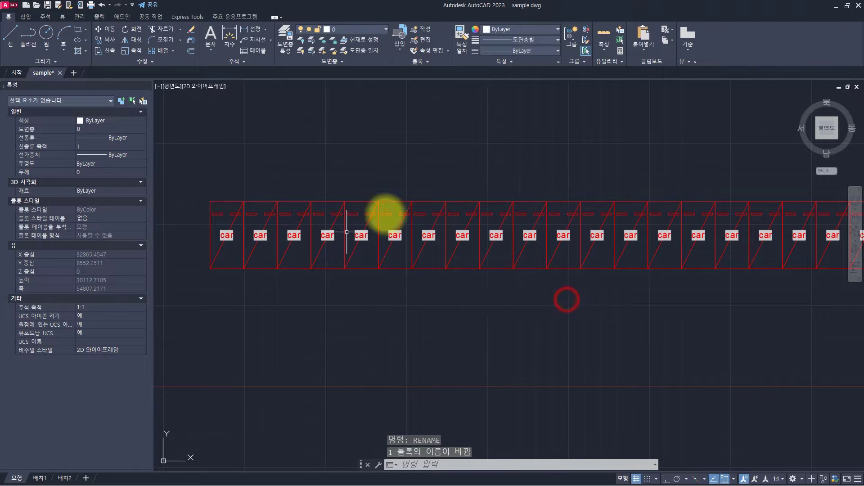
text(re)
key(Return)
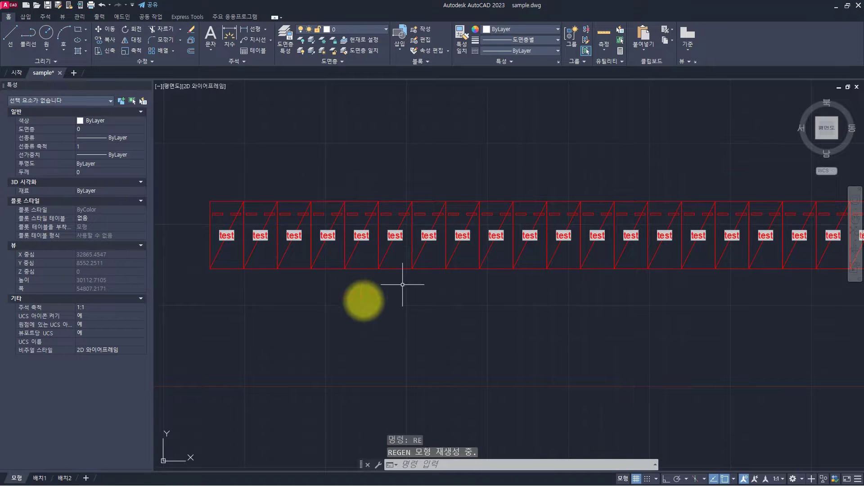
- Select the third block in the row, check its block name in the properties, and deselect it
click(308, 193)
click(297, 213)
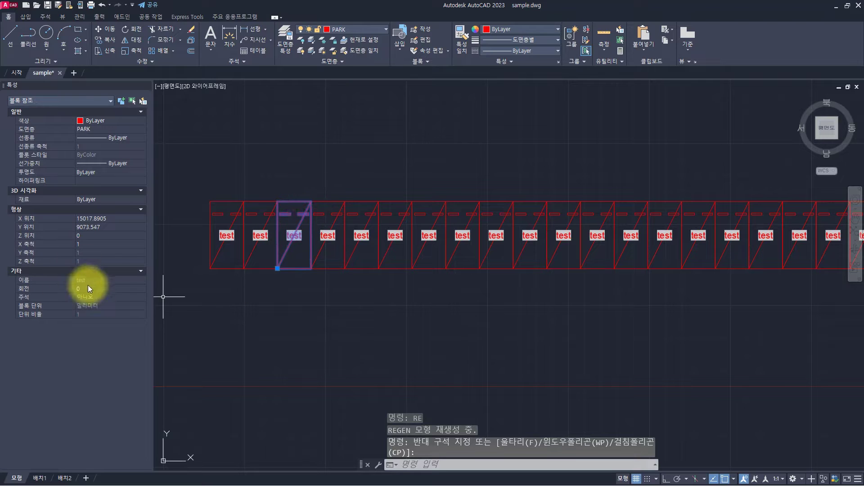
key(Escape)
key(Escape)
key(Escape)
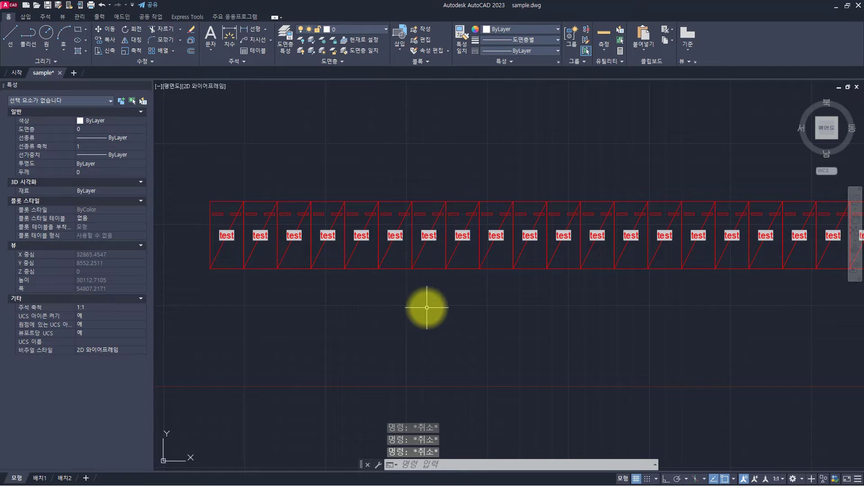
- Rename the block test back to car and regenerate the drawing
text(rename)
key(Return)
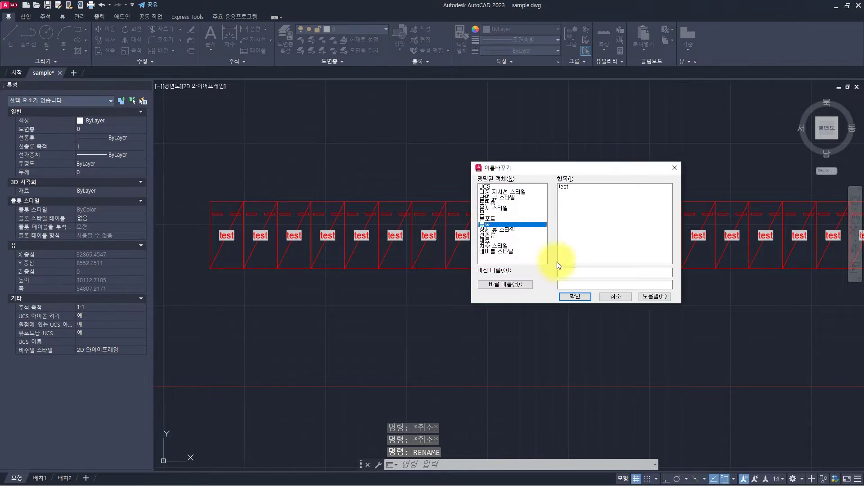
click(591, 187)
click(566, 285)
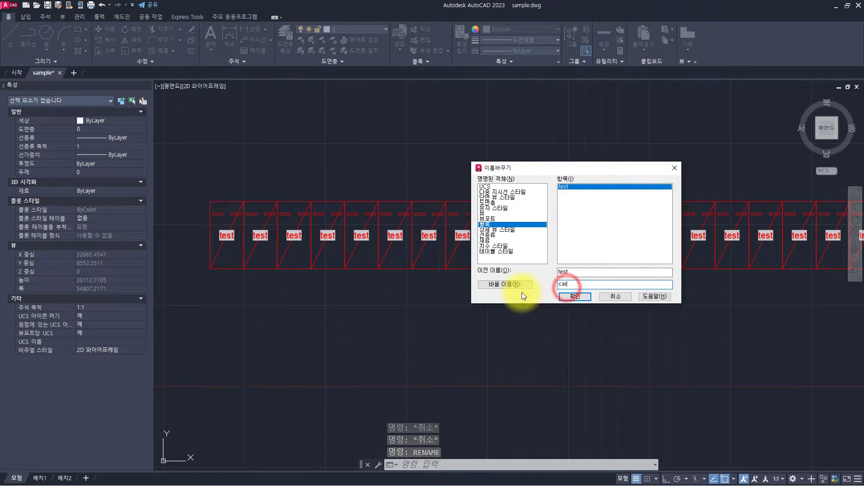
click(575, 296)
text(re)
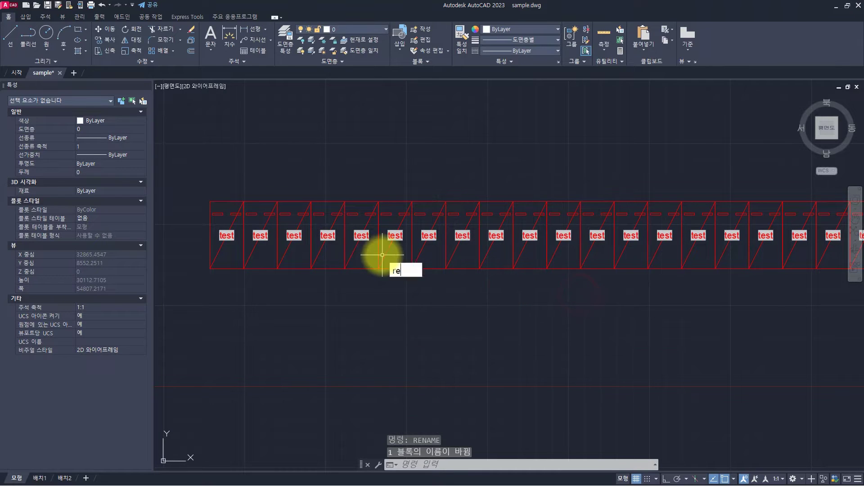
key(Escape)
key(Escape)
key(Escape)
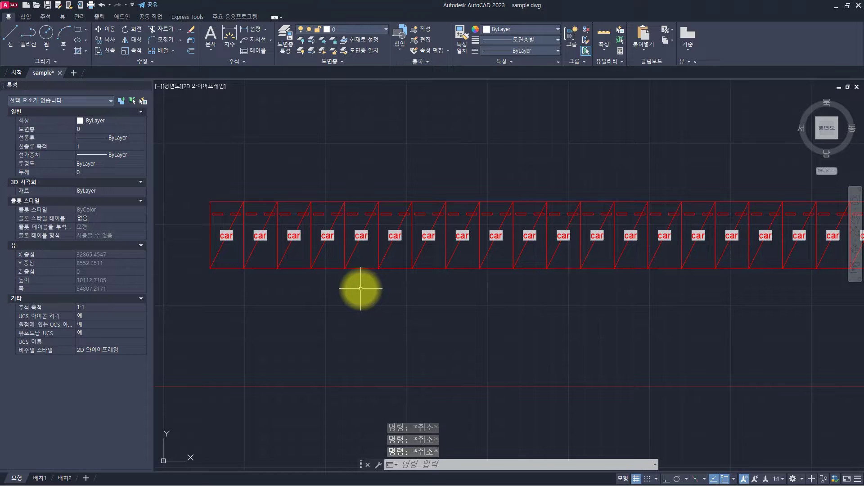
- Load the add_number_to_block LISP file from the File Explorer folder into the drawing and start the ADD_NUMBER_TO_BLOCK command
key(alt+Tab)
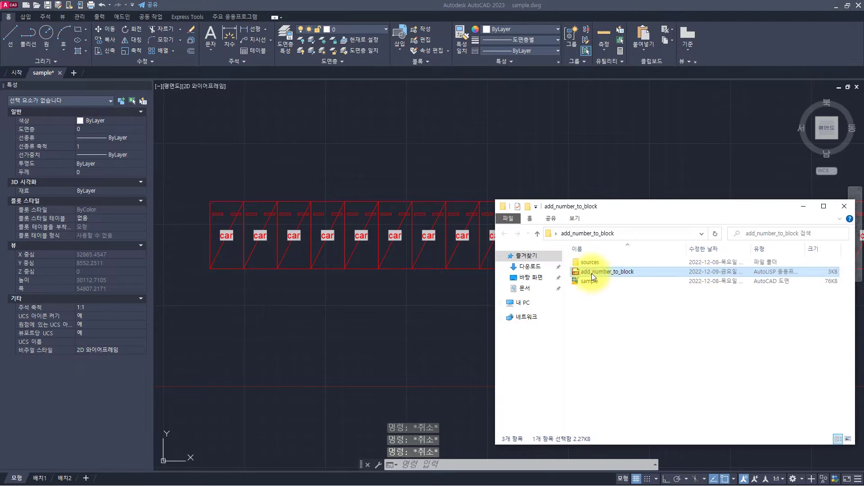
drag(590, 270, 360, 278)
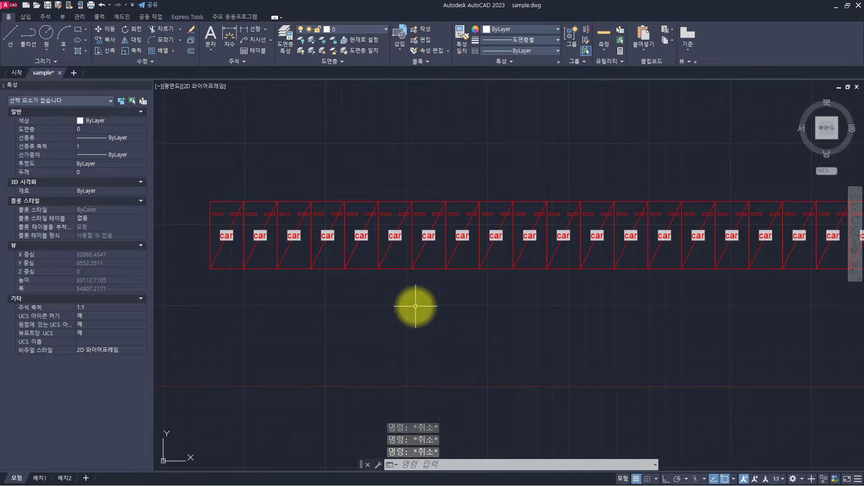
text(_NUMBER_TO_BLOCK)
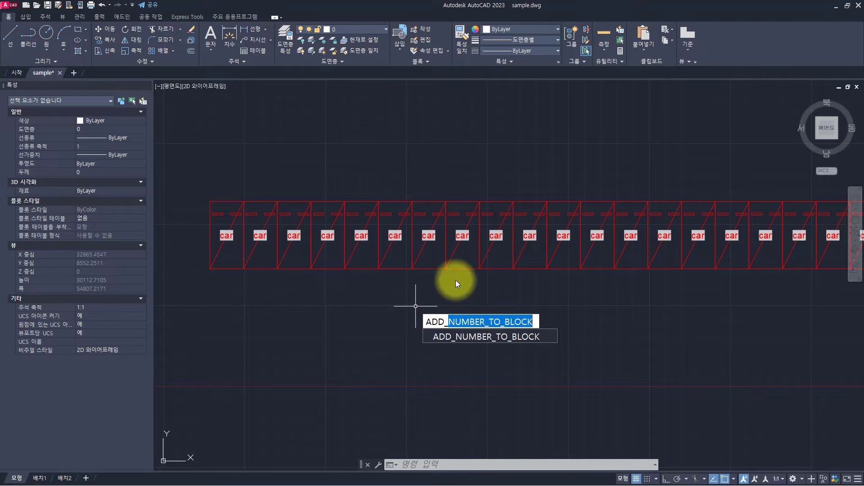
key(Return)
key(alt+Tab)
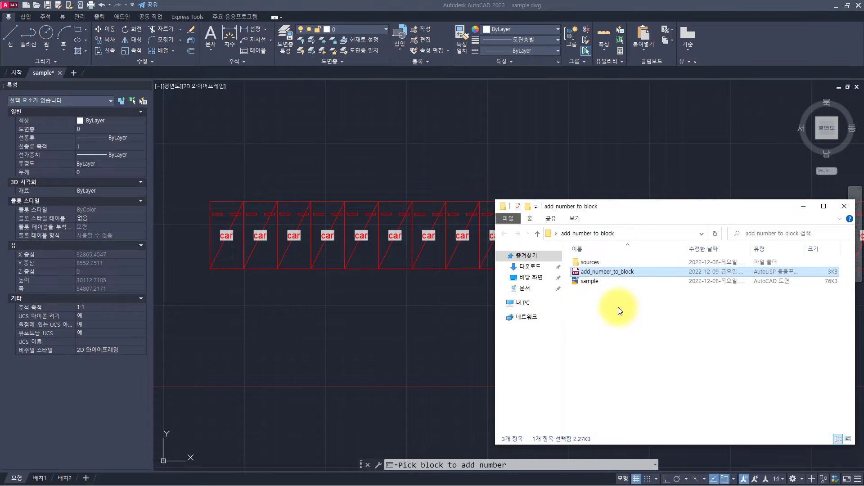
click(459, 287)
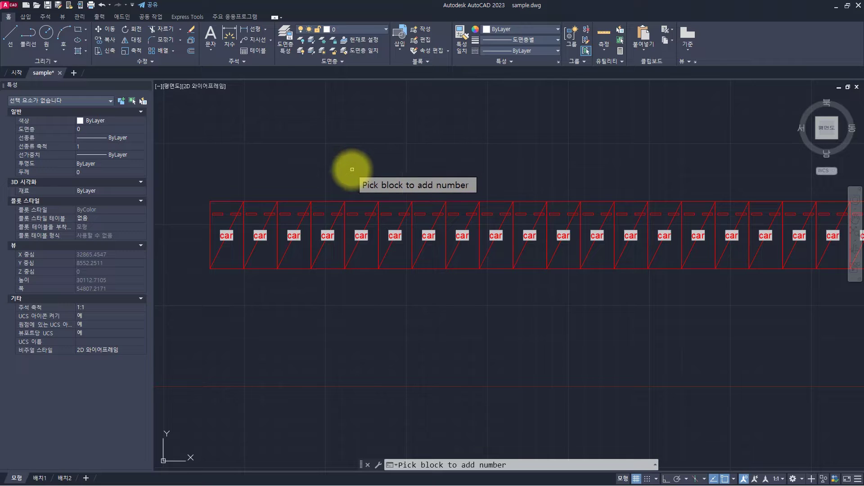
- Try picking empty space, pick the first car block in the row as the block to number, and review the command history
click(381, 123)
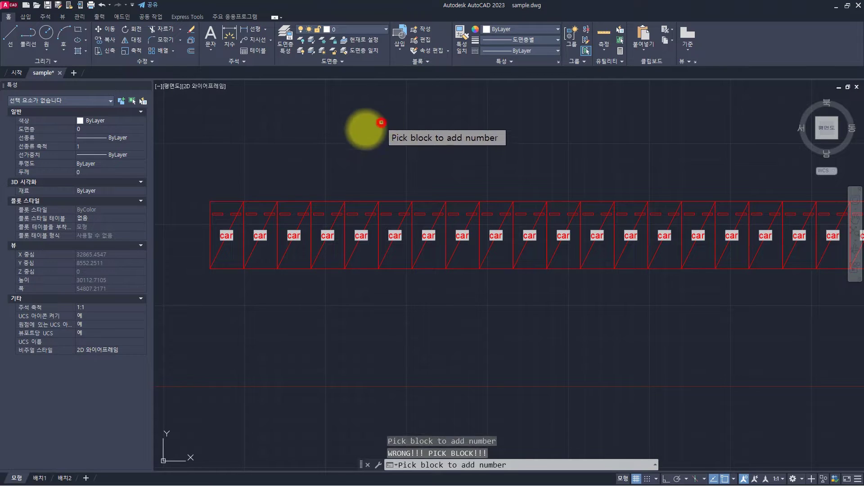
click(292, 129)
click(247, 152)
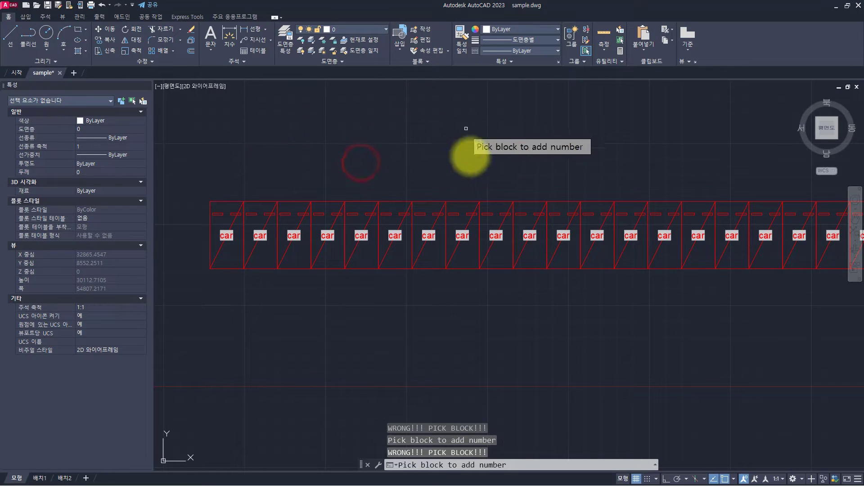
click(220, 248)
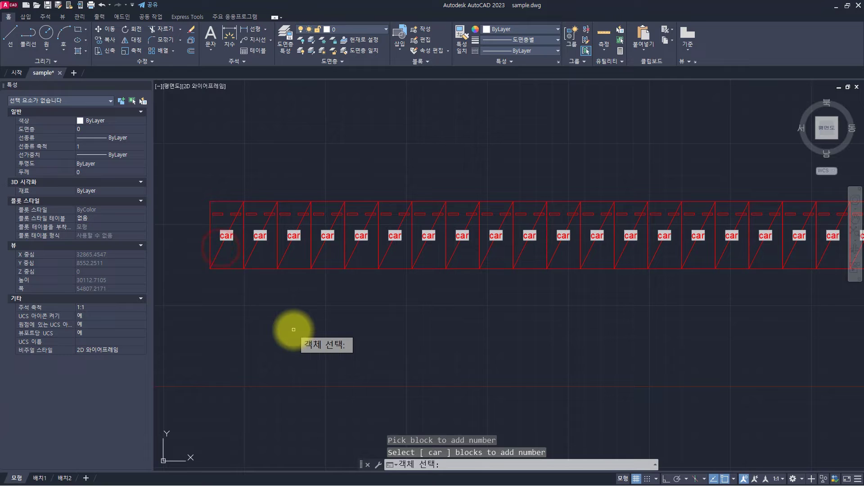
click(527, 465)
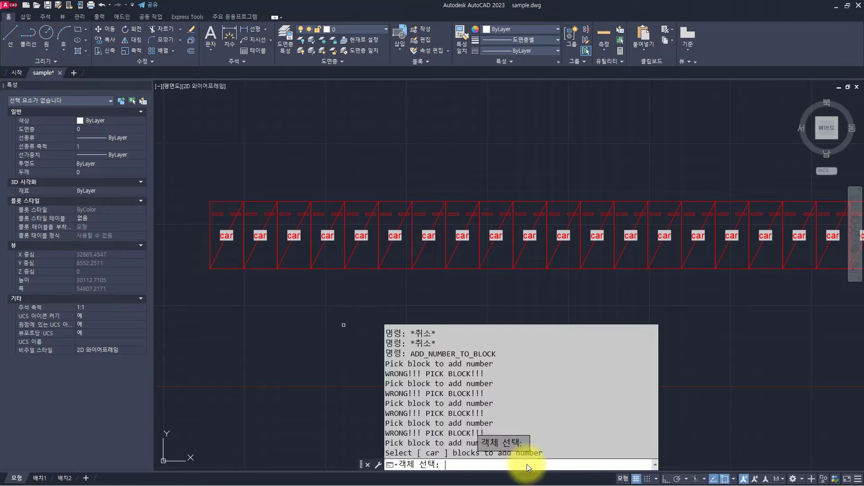
drag(566, 450, 404, 447)
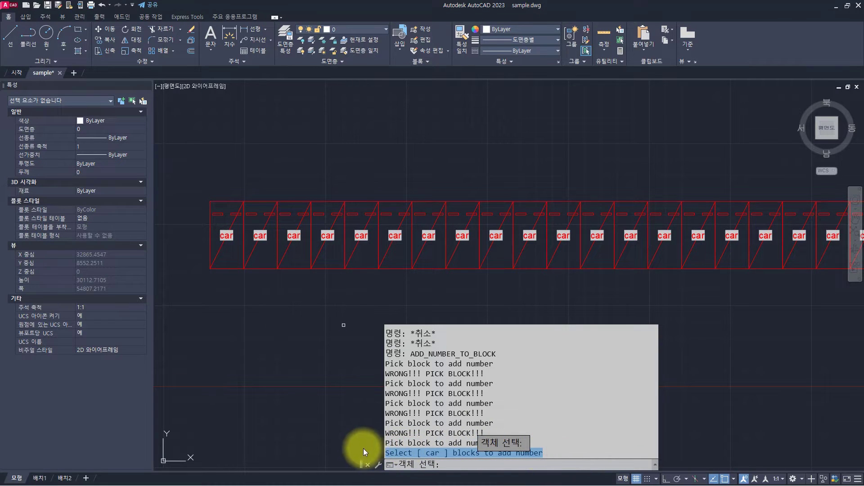
click(305, 323)
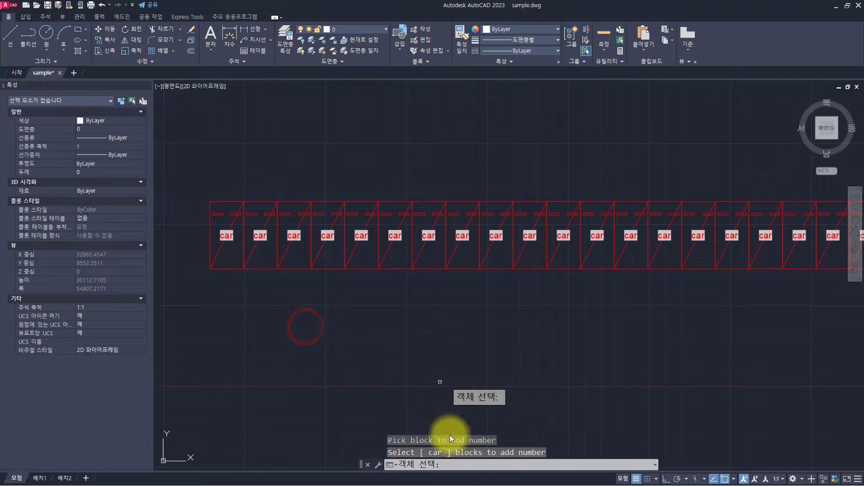
- Window-select the whole row of car blocks to add numbers to their names, and regenerate the drawing
scroll(325, 326, down, 2)
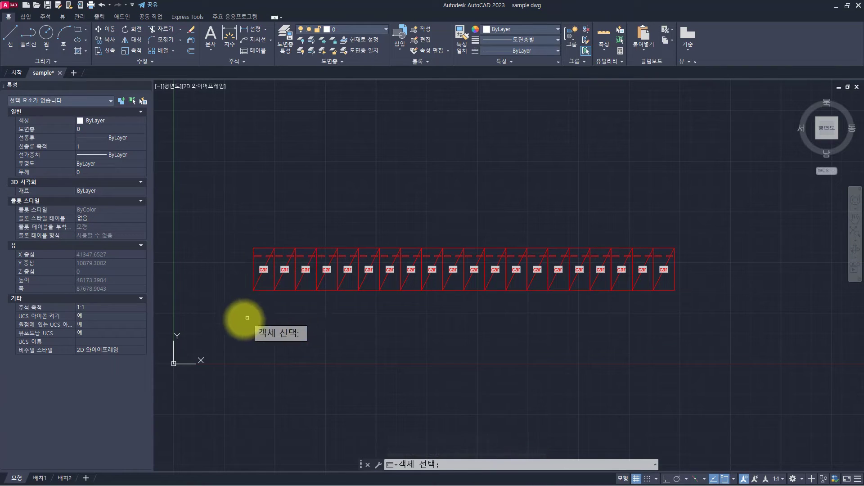
click(189, 157)
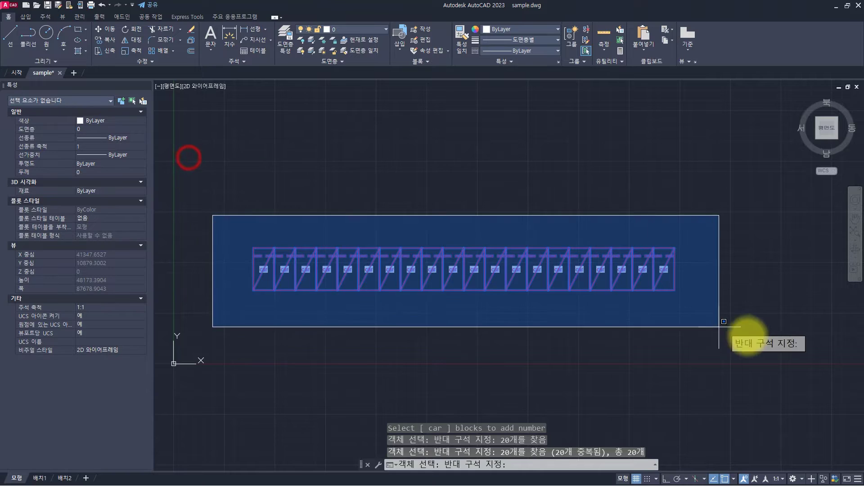
click(723, 321)
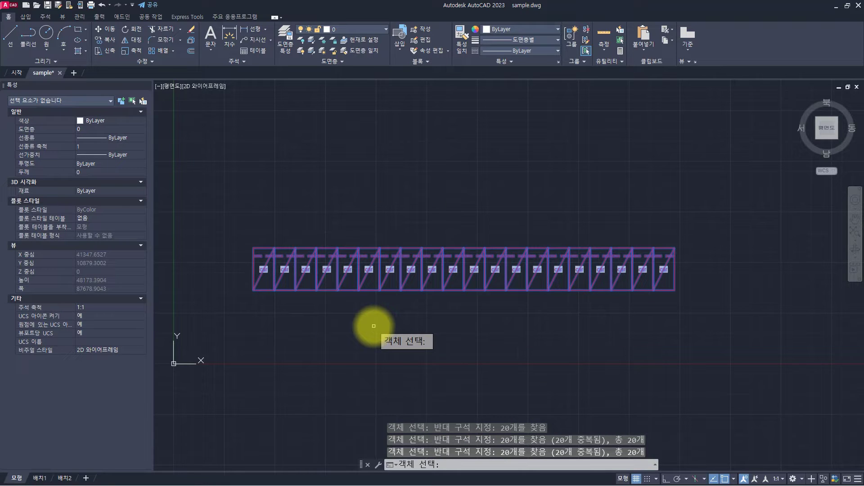
click(225, 193)
click(761, 352)
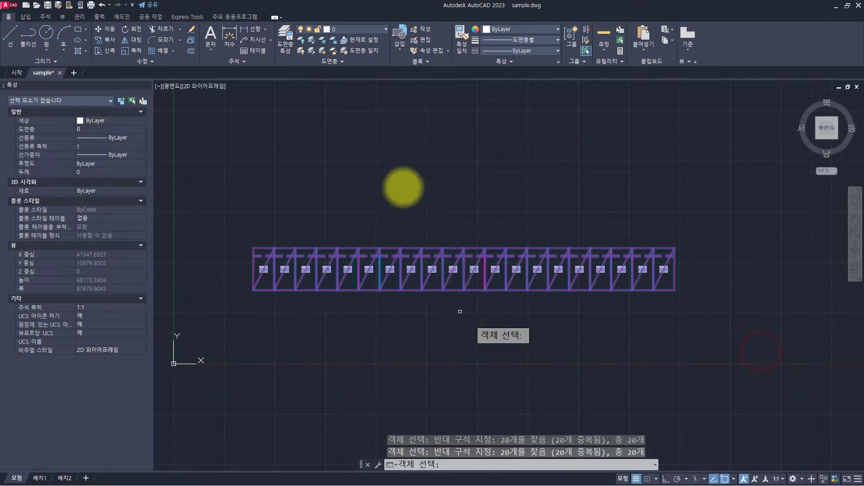
key(Return)
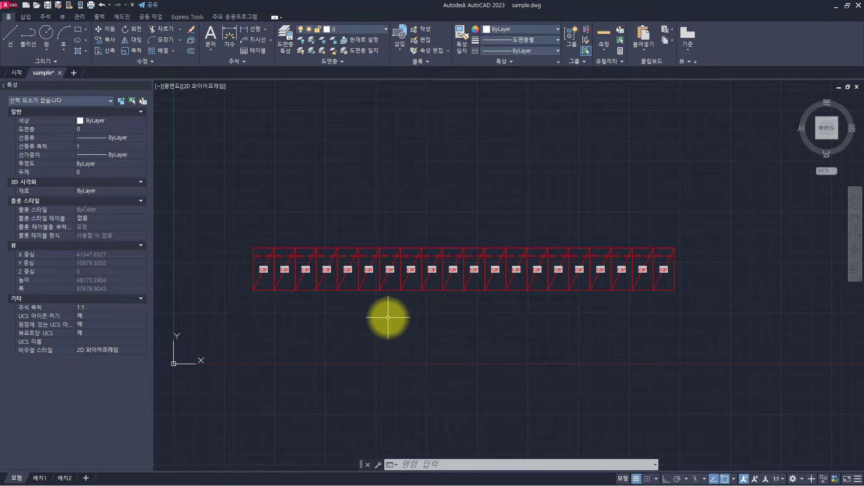
key(Return)
- Inspect the numbered labels along the row and select the leftmost block, car-20, to check its name
scroll(631, 309, up, 3)
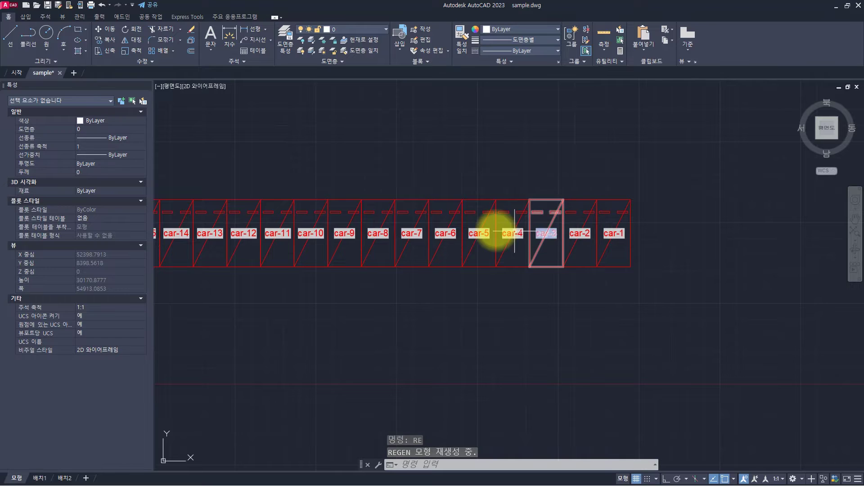
middle_drag(276, 216, 508, 236)
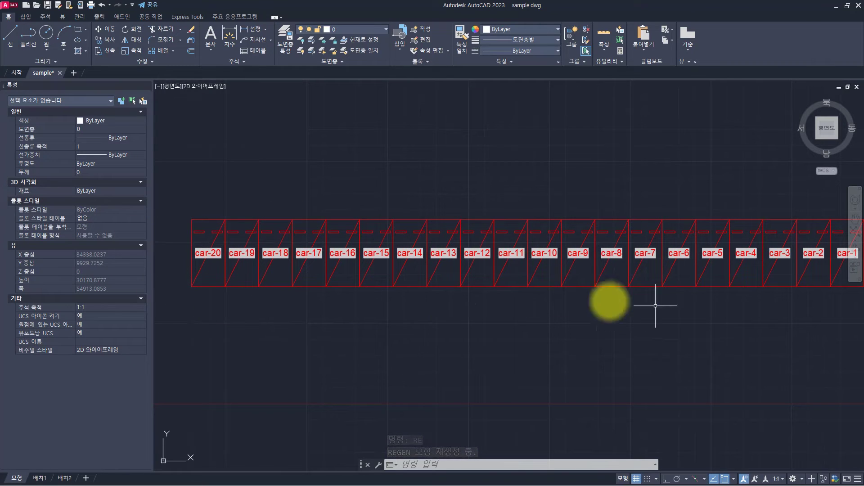
click(207, 310)
click(190, 255)
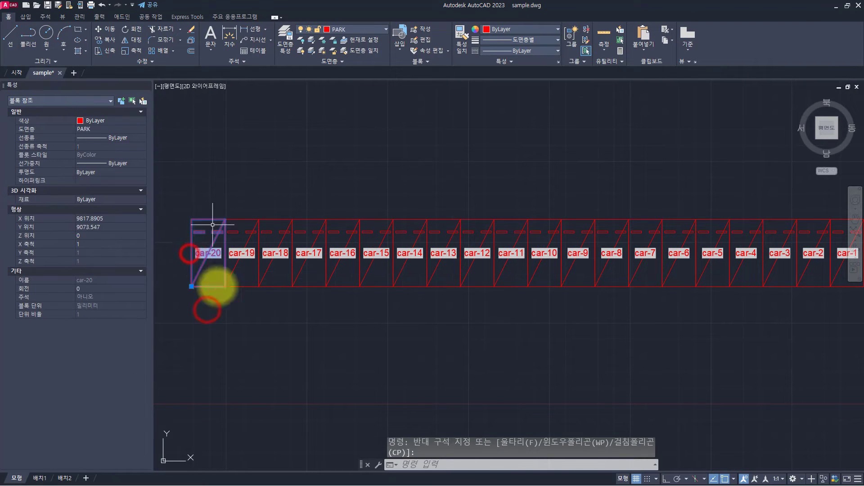
- Review the block definition list in the block editor dialog, previewing car, car-1 and car-9, and close it without editing
text(BE)
key(Return)
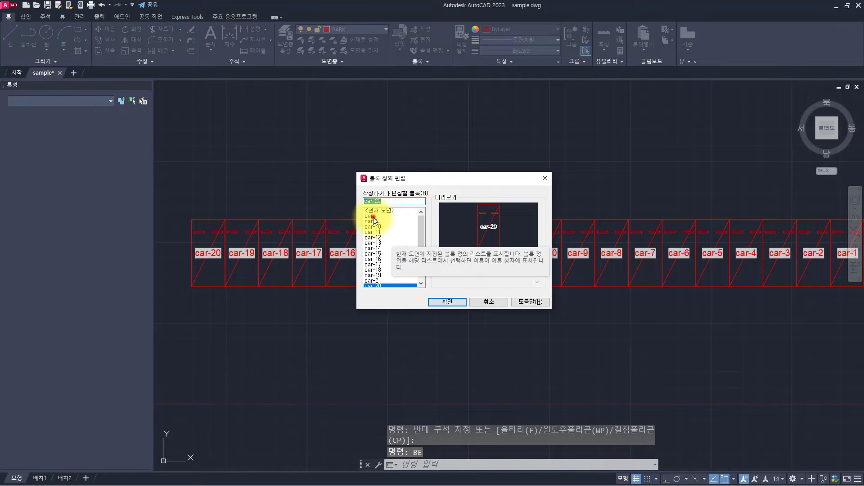
click(372, 217)
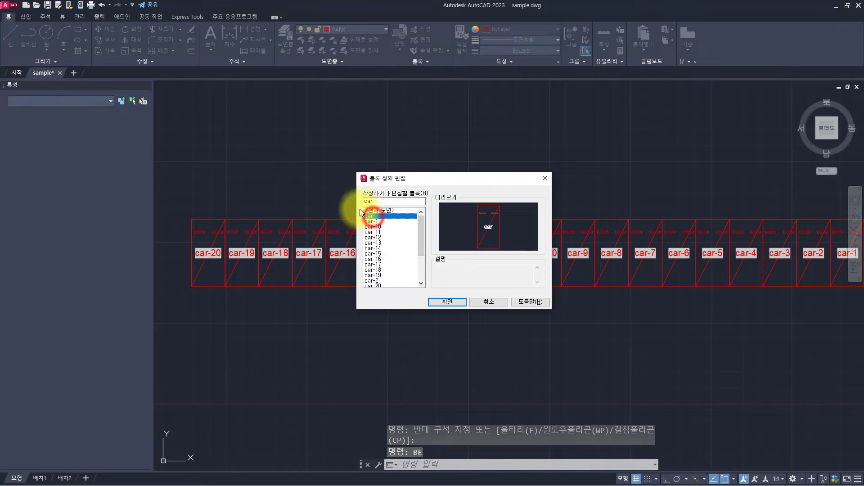
click(381, 219)
scroll(396, 244, down, 1)
scroll(398, 242, down, 2)
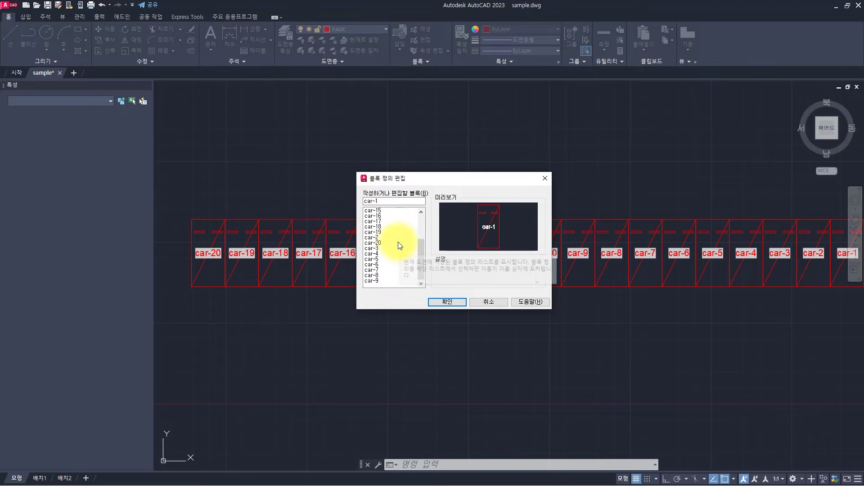
click(383, 280)
scroll(382, 279, up, 3)
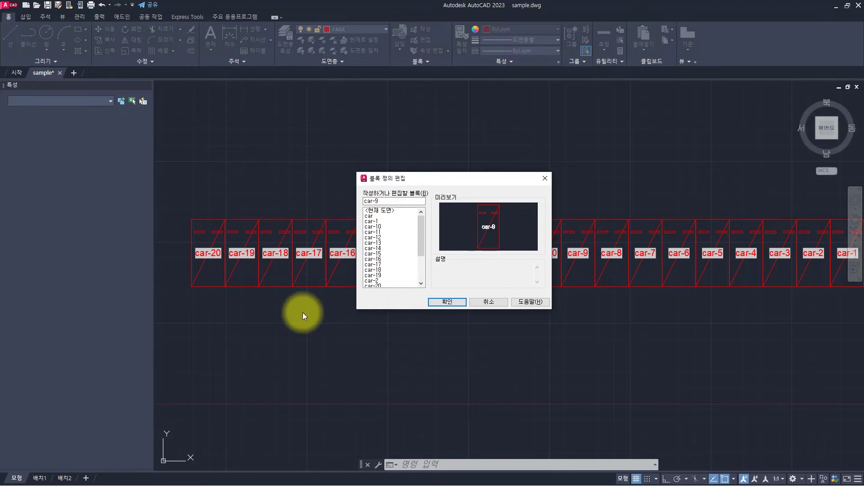
key(Escape)
key(Escape)
key(Escape)
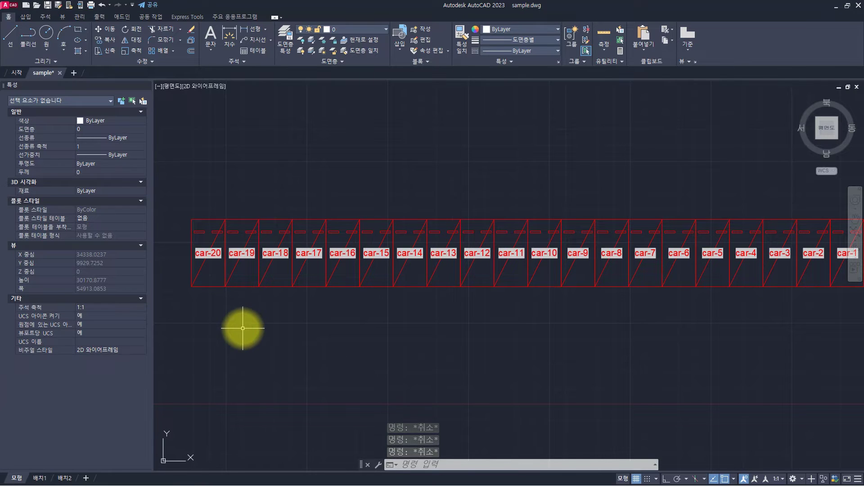
- Copy the leftmost block, car-20, to the empty space above the left end of the parking row
click(194, 293)
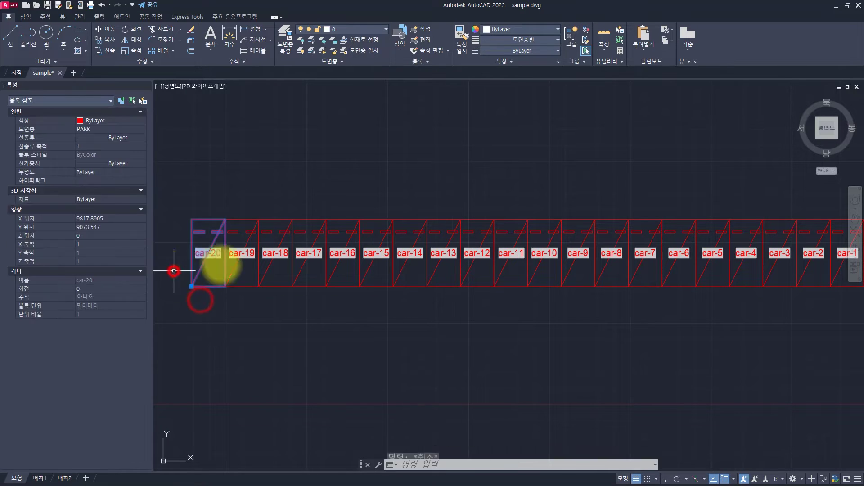
key(Escape)
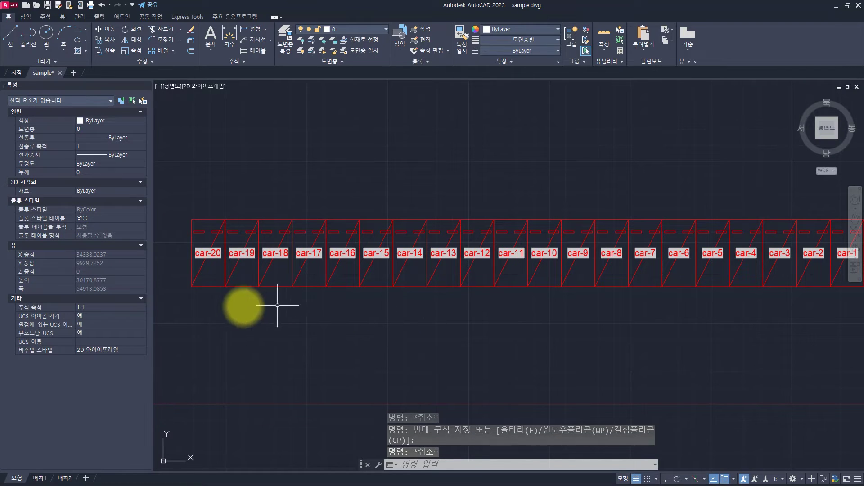
click(213, 307)
click(188, 270)
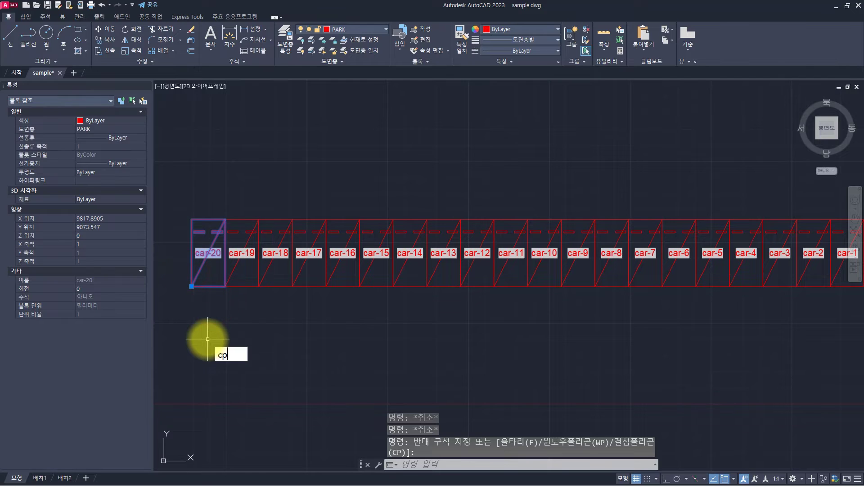
key(Return)
click(282, 399)
click(304, 289)
key(Escape)
middle_drag(271, 166, 299, 221)
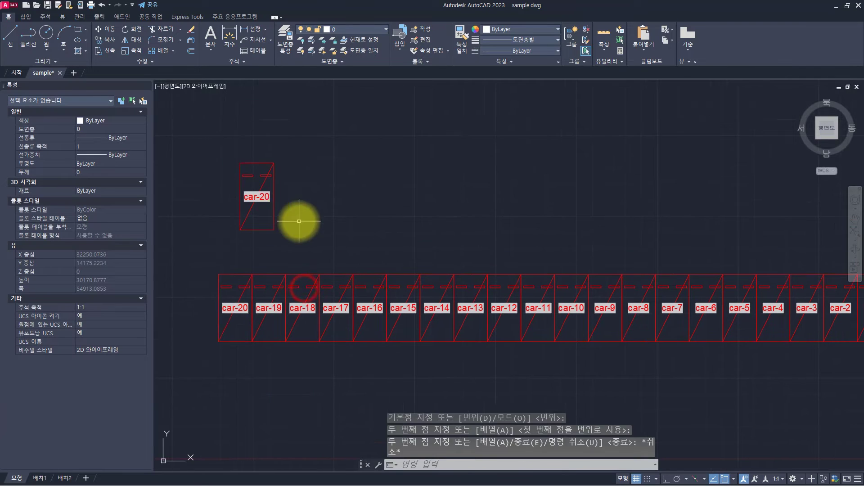
- Array-copy the new car-20 block into a horizontal row of 10 items, placed edge to edge from its lower-left corner
click(299, 221)
click(216, 183)
text(cp)
key(Return)
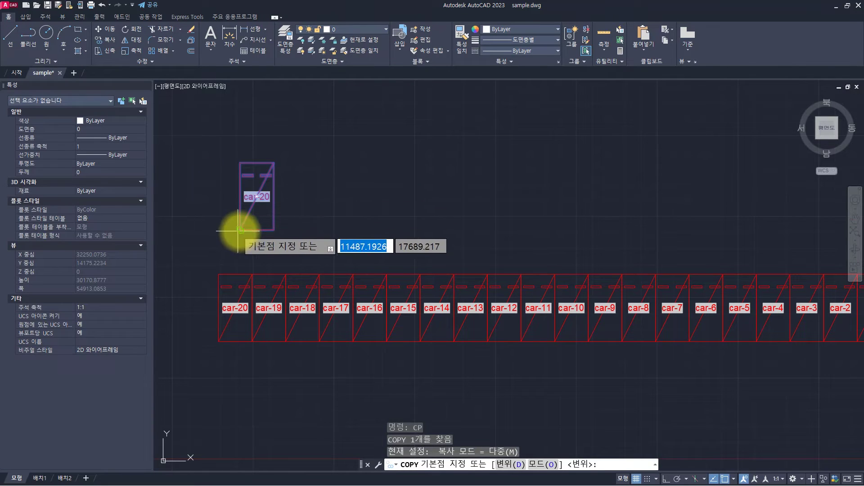
click(240, 230)
text(a)
key(Return)
text(20)
key(Return)
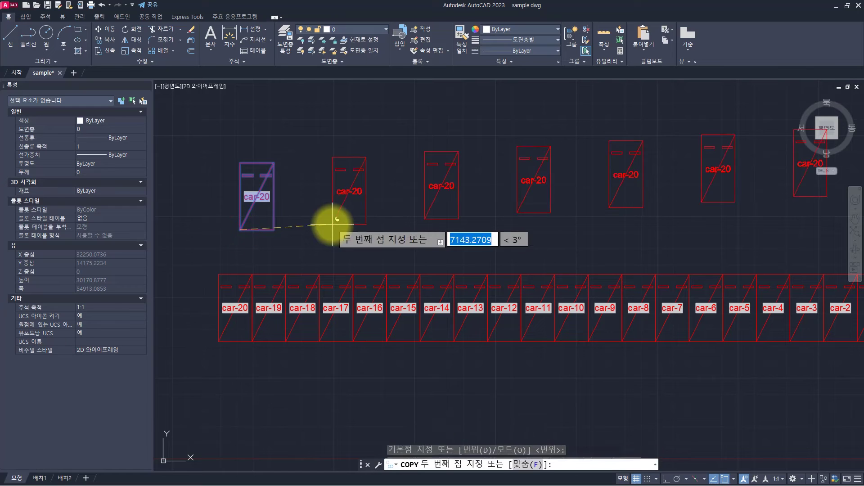
click(274, 229)
key(Escape)
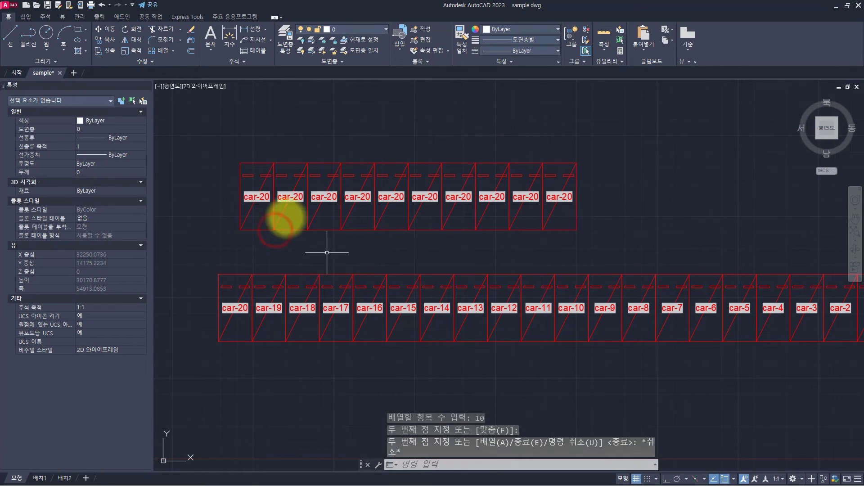
key(Escape)
key(Escape)
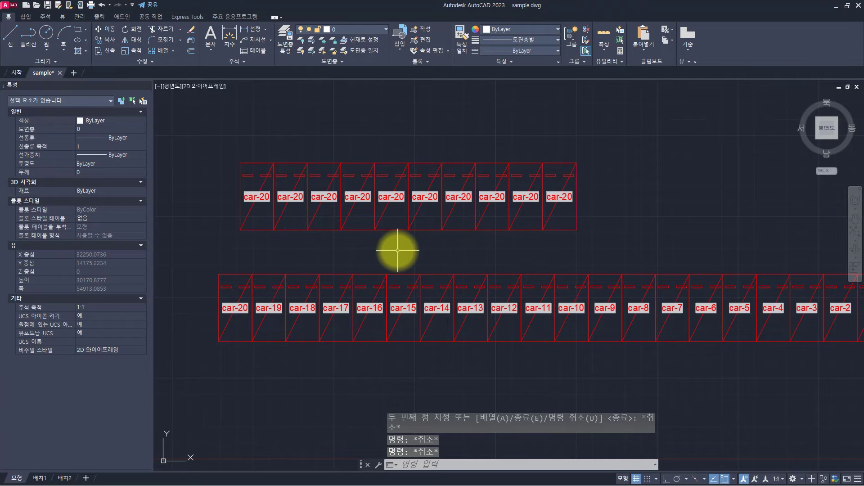
- Run ADD_NUMBER_TO_BLOCK with car-20 as the source block on the whole upper row, and regenerate the drawing
text(add_)
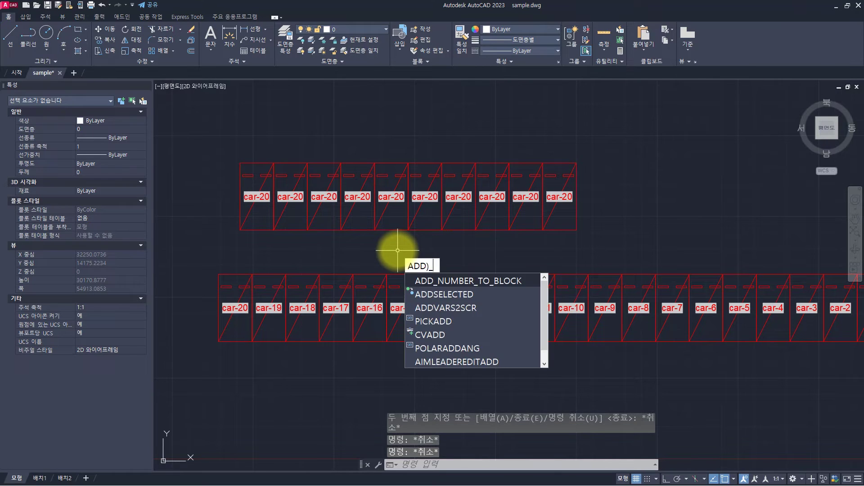
key(Return)
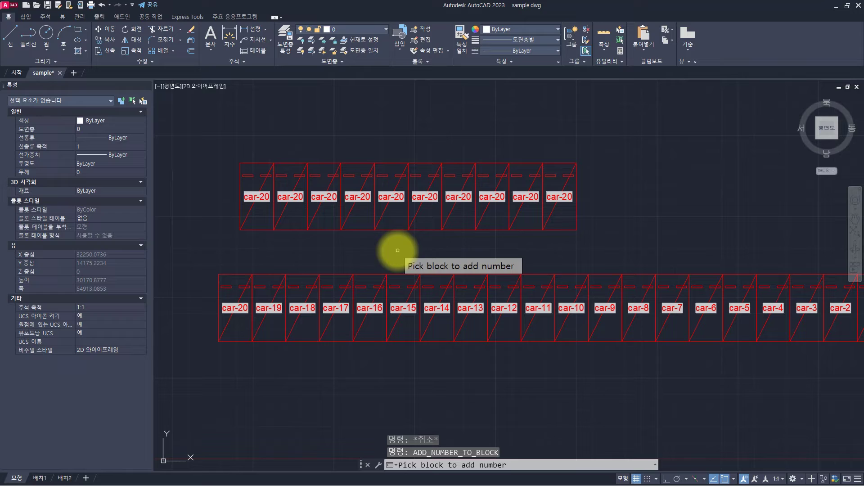
click(263, 199)
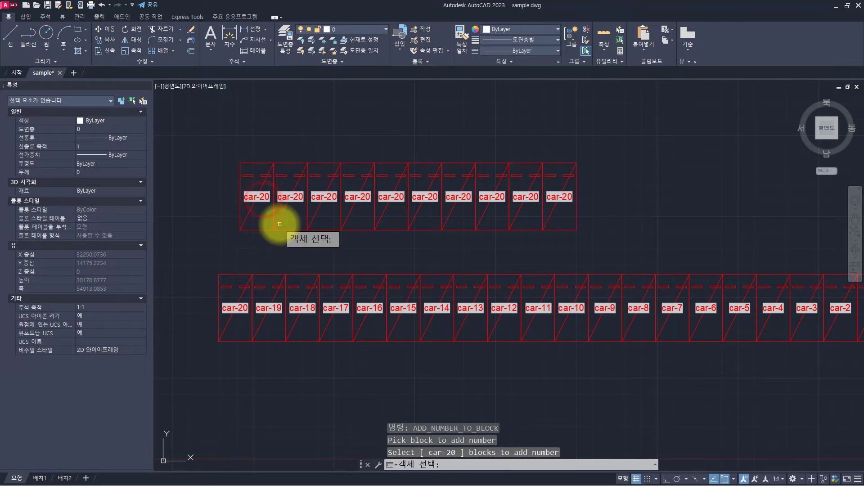
click(613, 246)
click(189, 122)
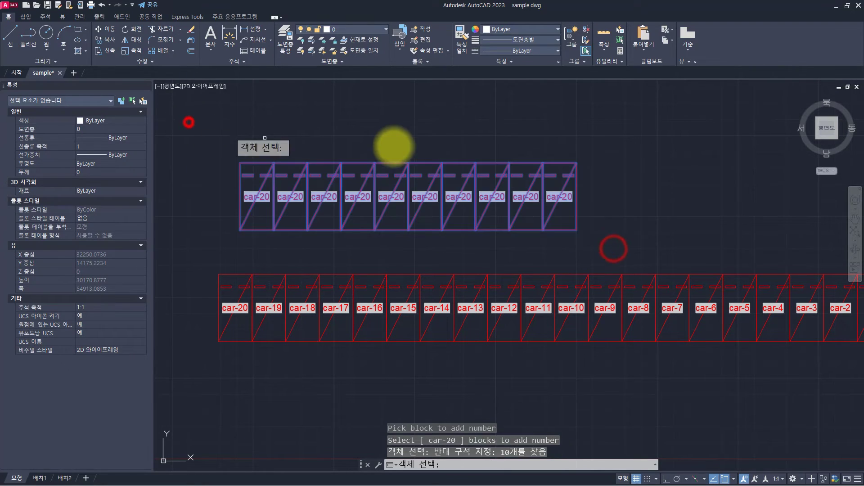
key(Return)
text(RE)
key(Return)
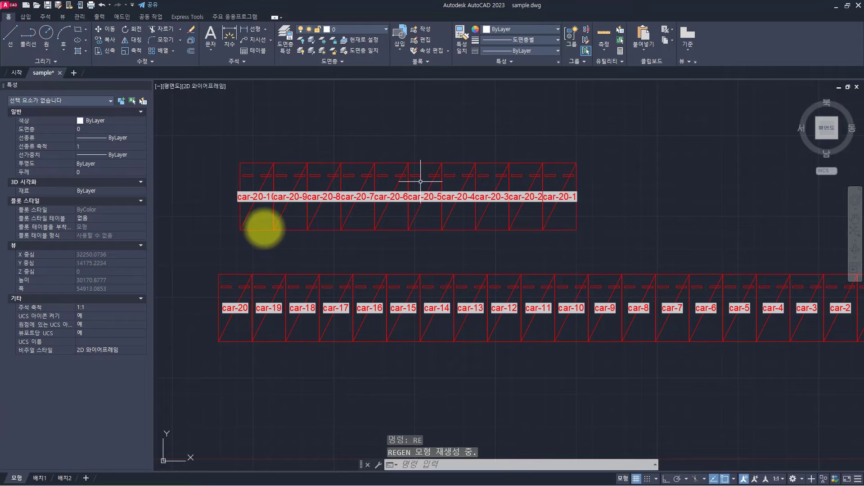
- Check the block names of the rightmost and leftmost blocks in the upper row
click(589, 145)
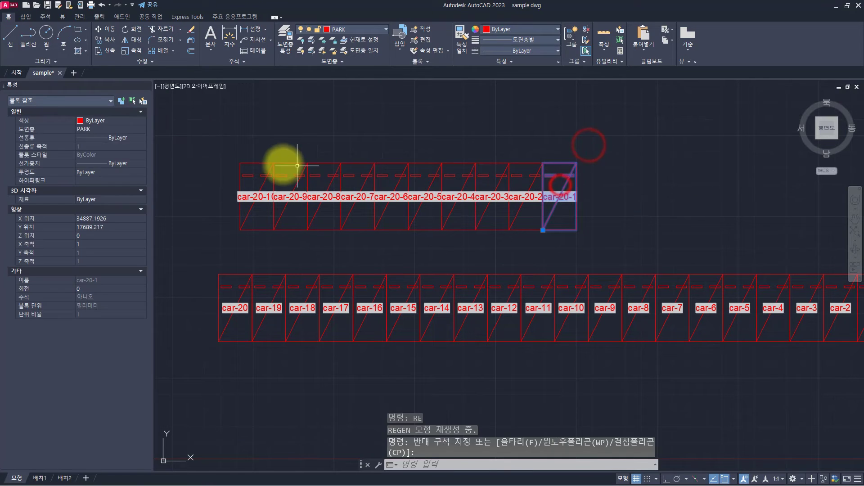
key(Escape)
key(Escape)
click(255, 144)
click(202, 199)
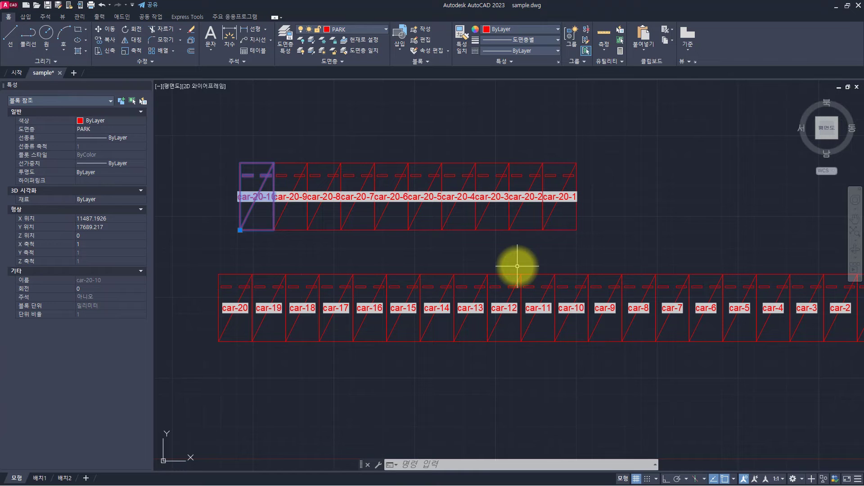
key(Escape)
key(Escape)
key(Escape)
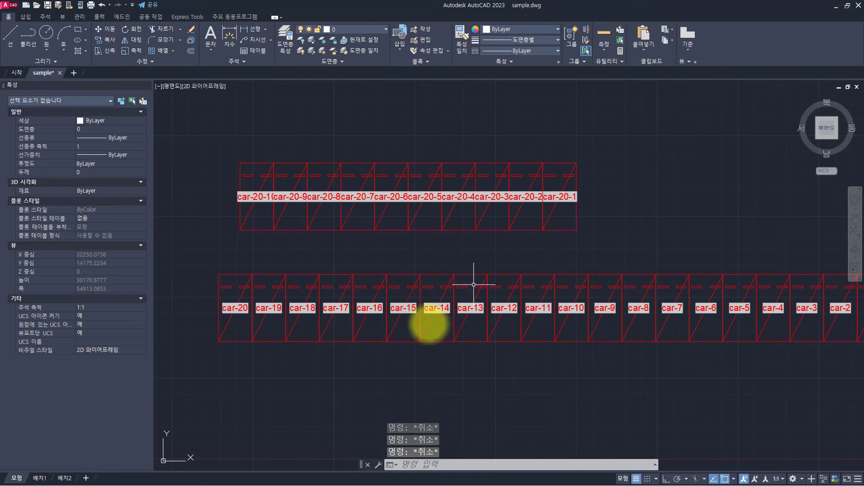
- Insert the original car block in the empty space below the long parking row
scroll(471, 361, down, 1)
middle_drag(472, 361, 404, 314)
scroll(401, 310, up, 1)
scroll(403, 312, down, 1)
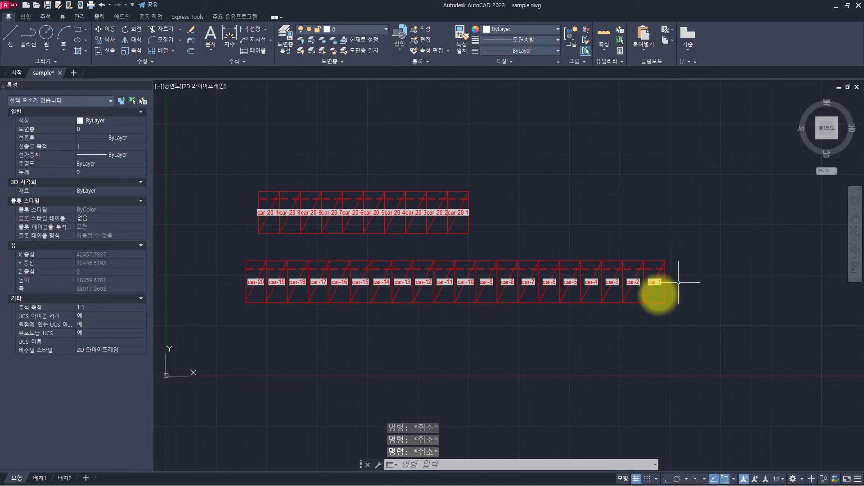
click(400, 44)
click(415, 76)
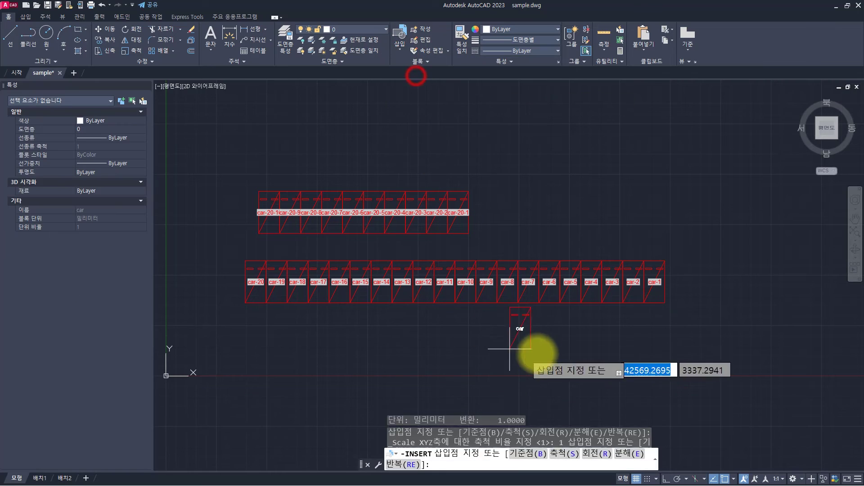
click(373, 357)
key(Escape)
key(Escape)
- Array-copy the inserted car block into a horizontal row of 10 items, placed edge to edge from its lower-left corner
click(416, 357)
click(355, 336)
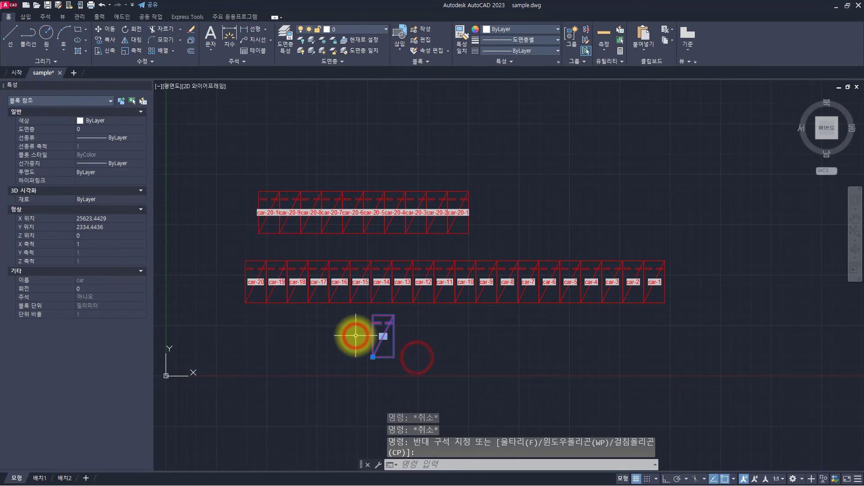
key(Return)
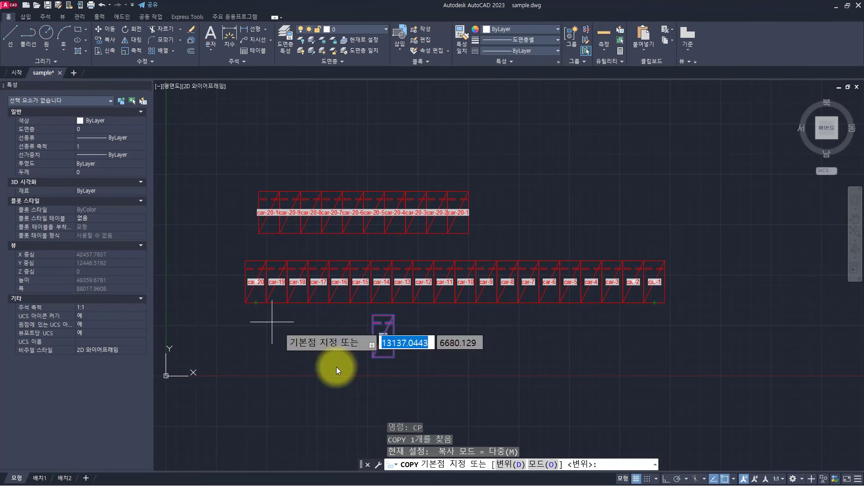
click(372, 359)
text(a)
key(Return)
text(10)
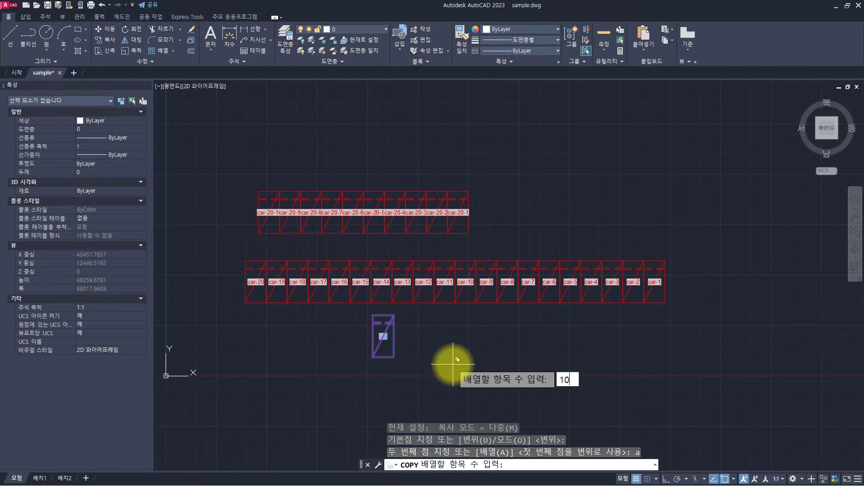
key(Return)
click(394, 356)
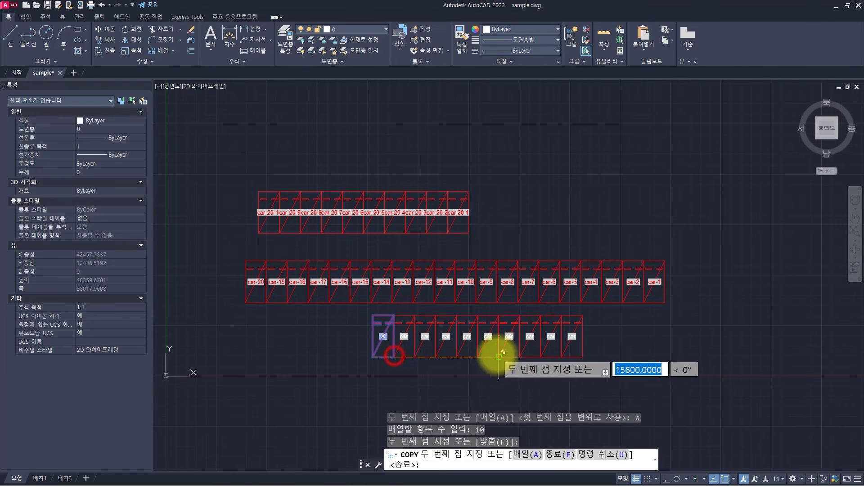
key(Escape)
key(Escape)
key(Escape)
- Run ADD_NUMBER_TO_BLOCK with car as the source block on the whole bottom row, regenerate the drawing, and inspect the labels
text(add_)
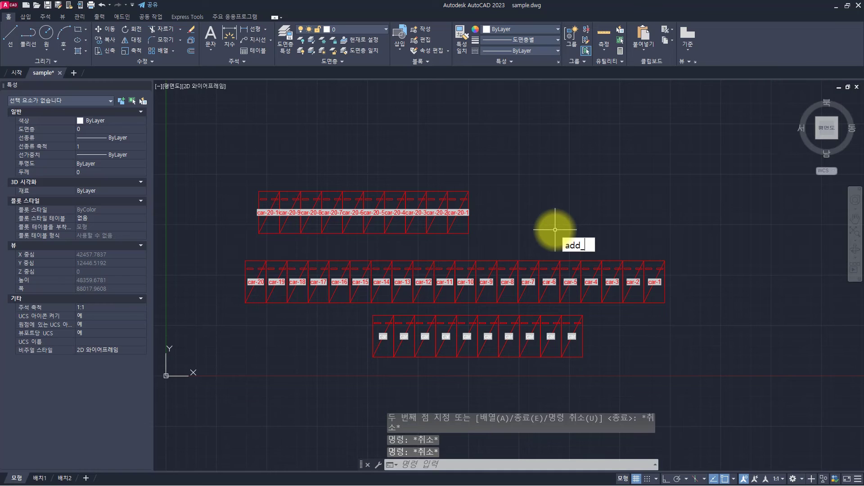
text(number_to_block)
key(Return)
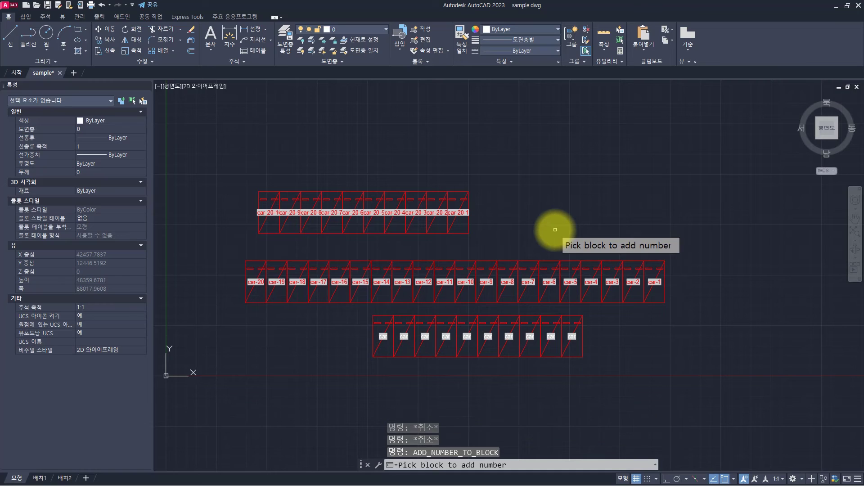
click(571, 342)
click(644, 377)
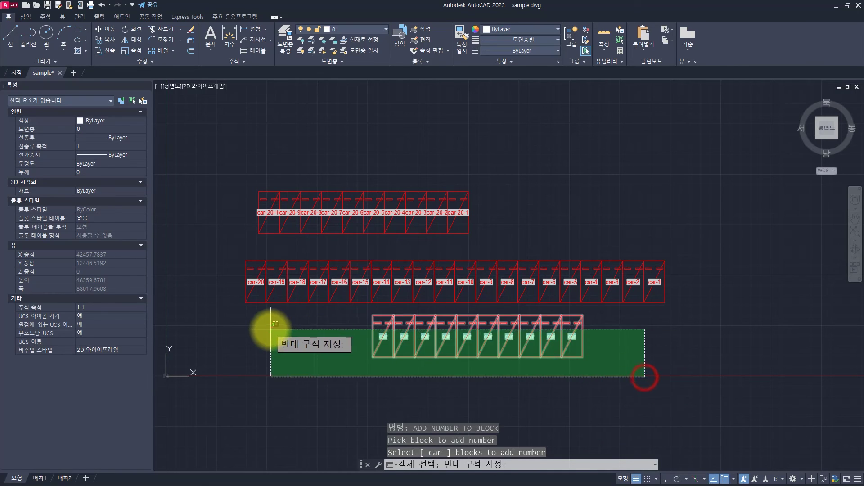
click(271, 328)
key(Return)
text(re)
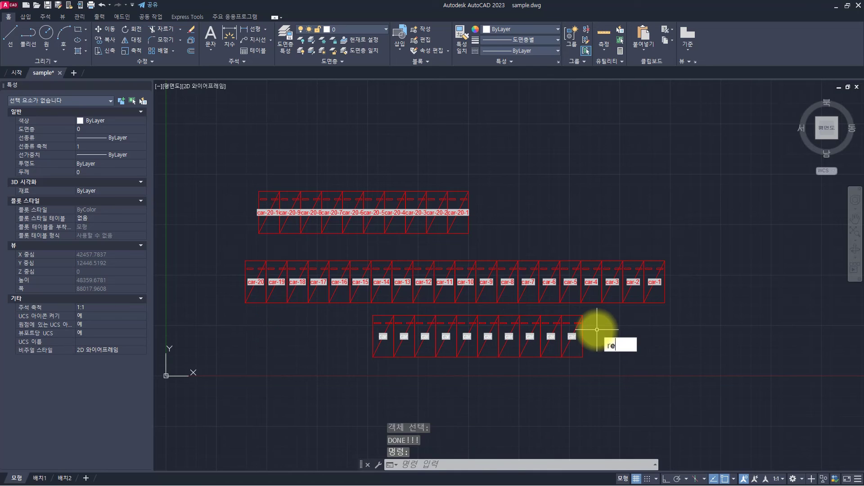
key(Return)
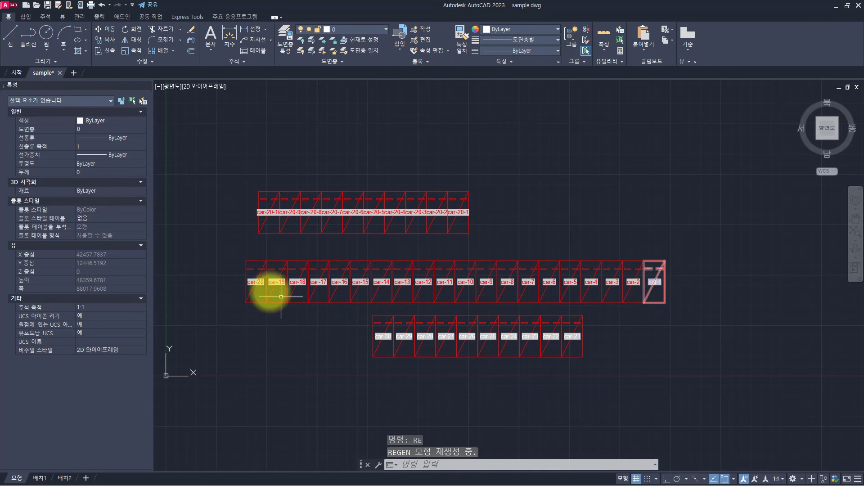
scroll(522, 355, up, 2)
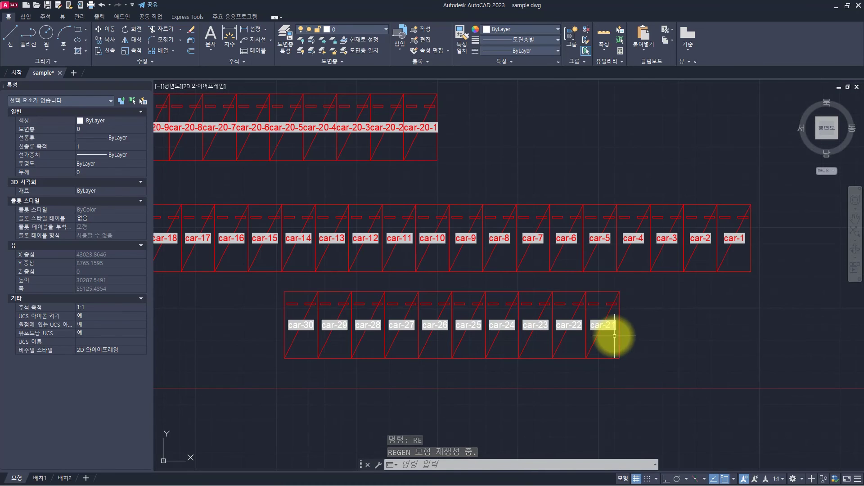
middle_drag(333, 338, 411, 339)
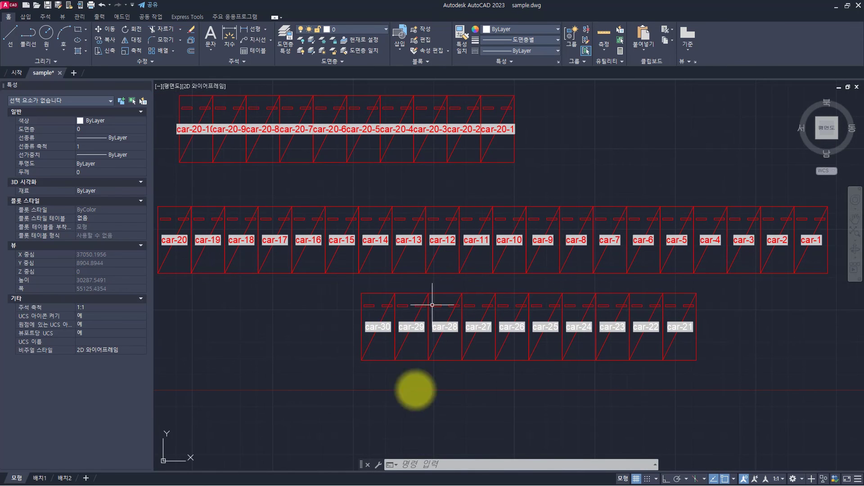
key(Escape)
key(Escape)
key(Escape)
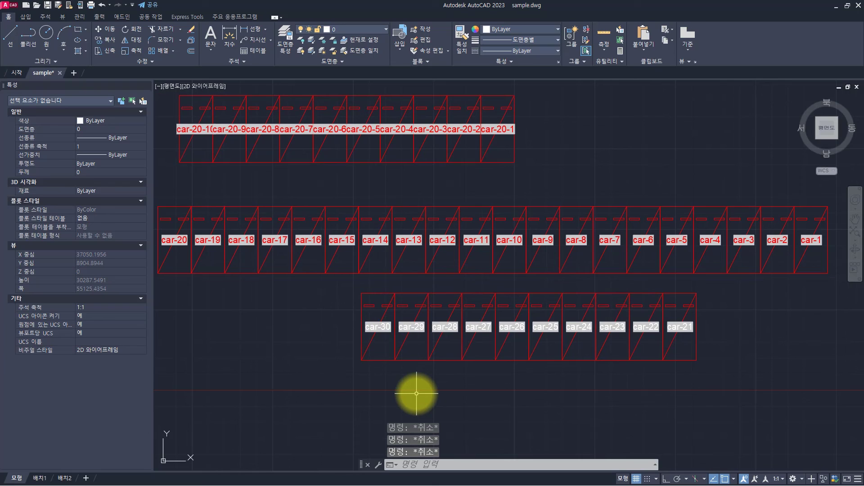